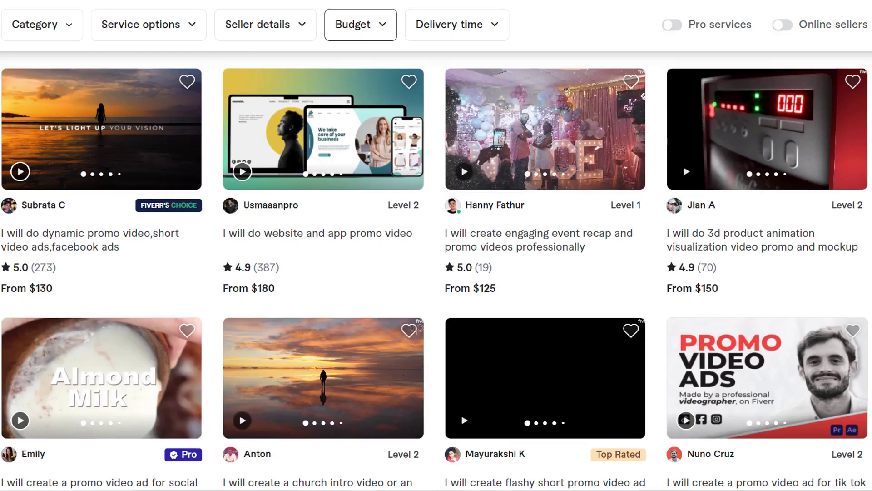
Step: Scroll the generated designs, preview the second design, and show more video designs
scroll(436, 271, "down", 7)
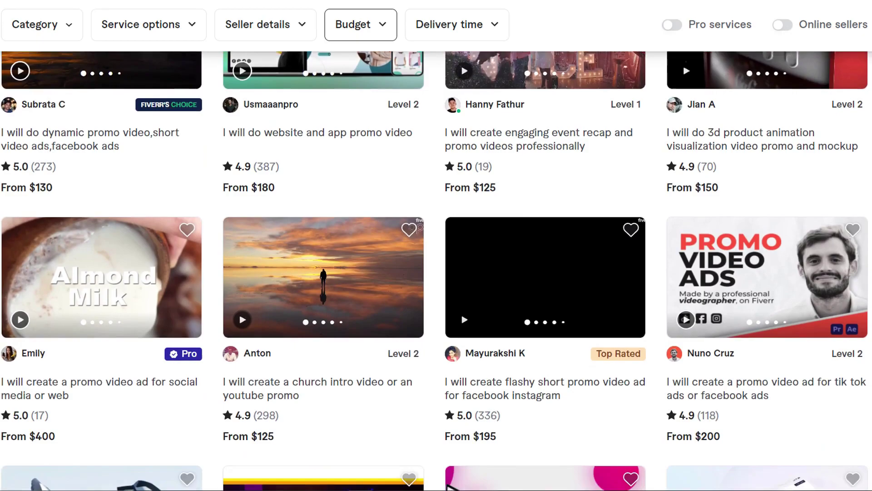
scroll(437, 271, "down", 5)
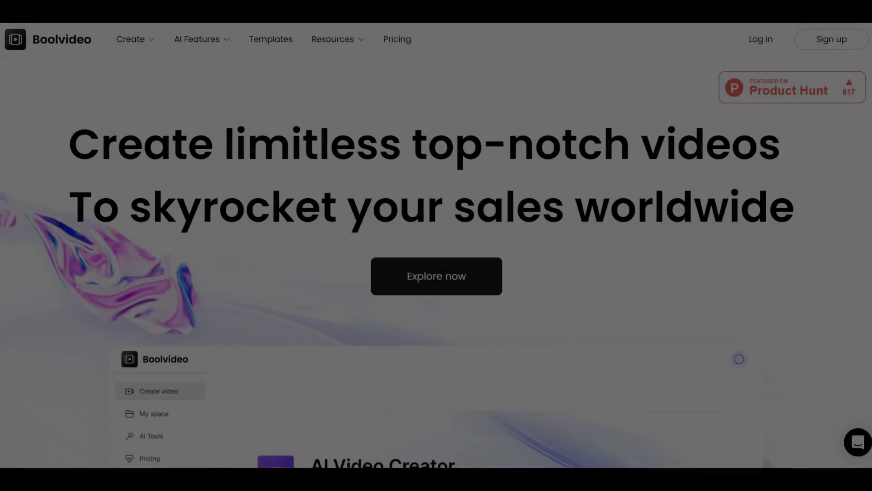
scroll(436, 236, "down", 15)
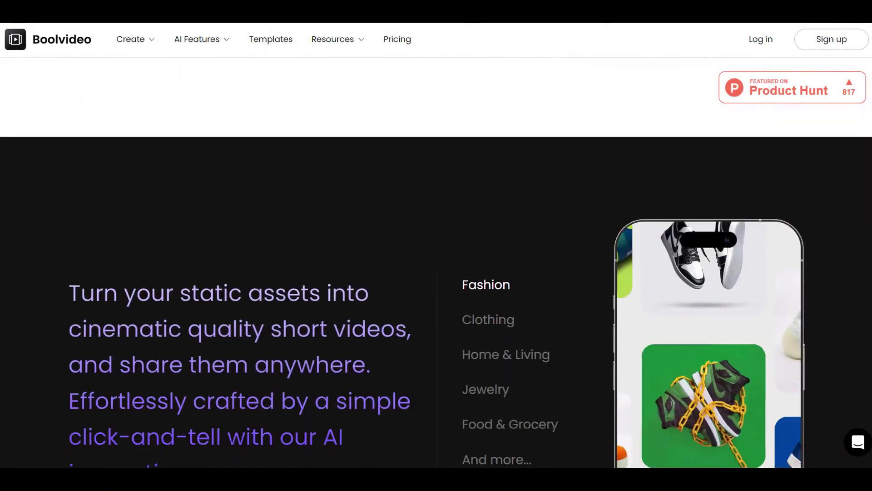
scroll(436, 245, "down", 15)
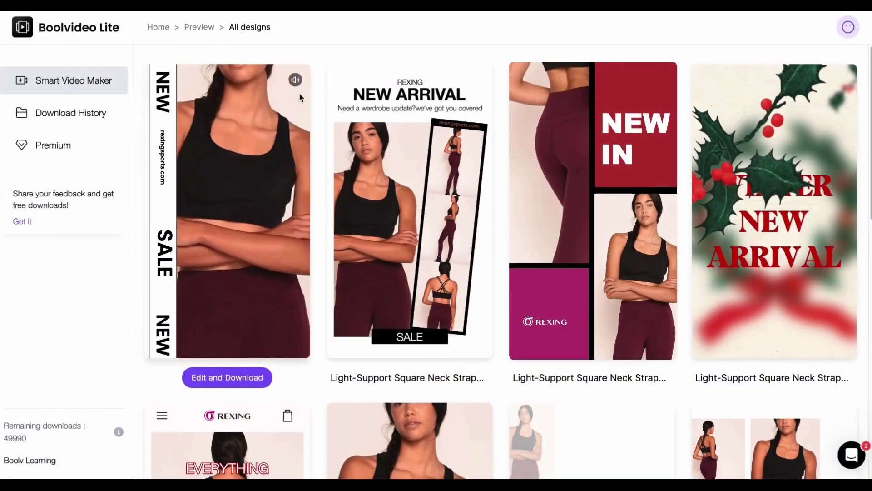
mouse_move(418, 160)
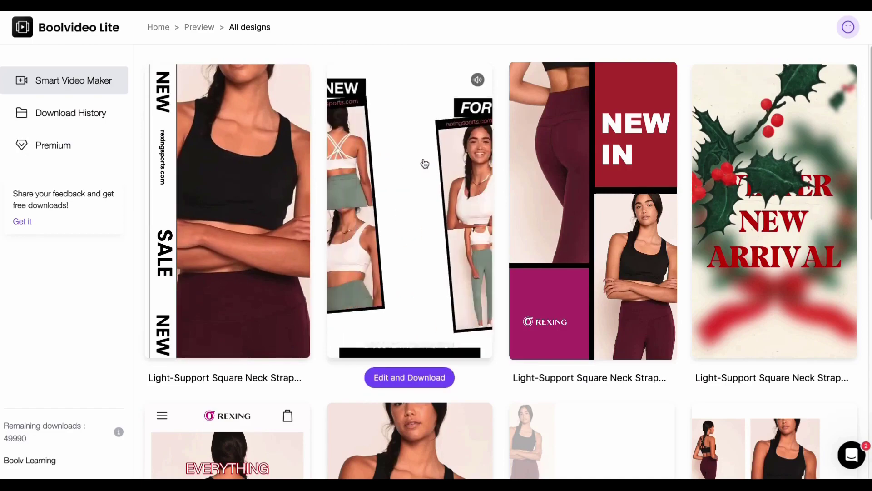
left_click(422, 164)
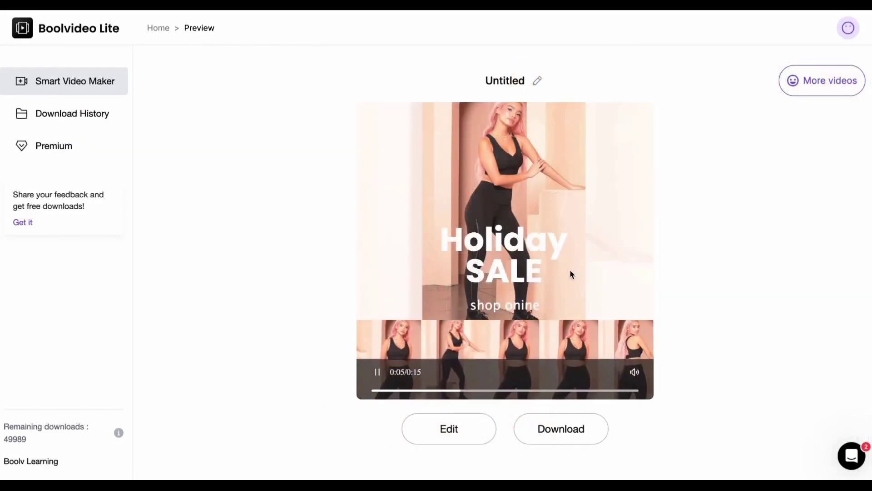
left_click(823, 93)
mouse_move(642, 104)
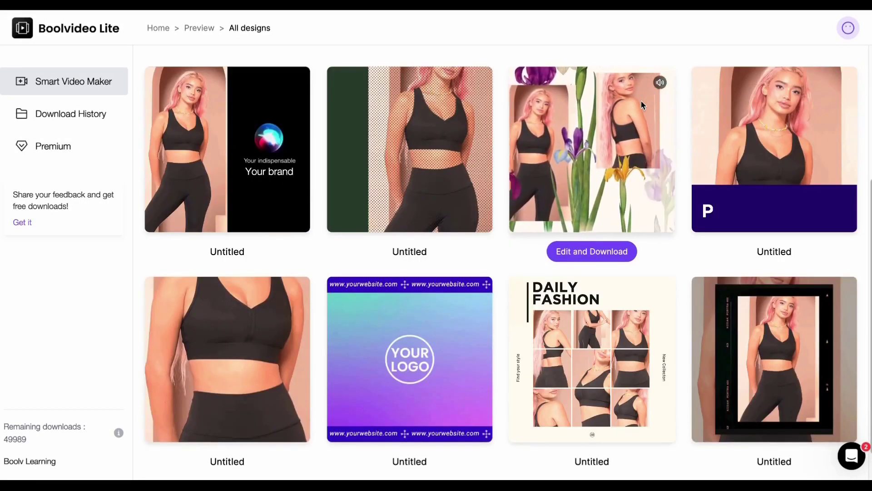
Step: Select the Fashion Nova product page address in the browser and bring up its copy menu
mouse_move(428, 335)
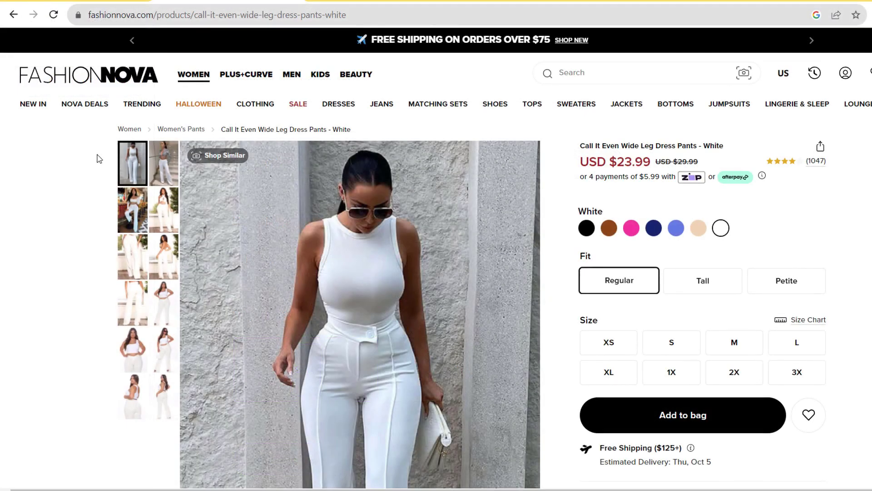
left_click(249, 16)
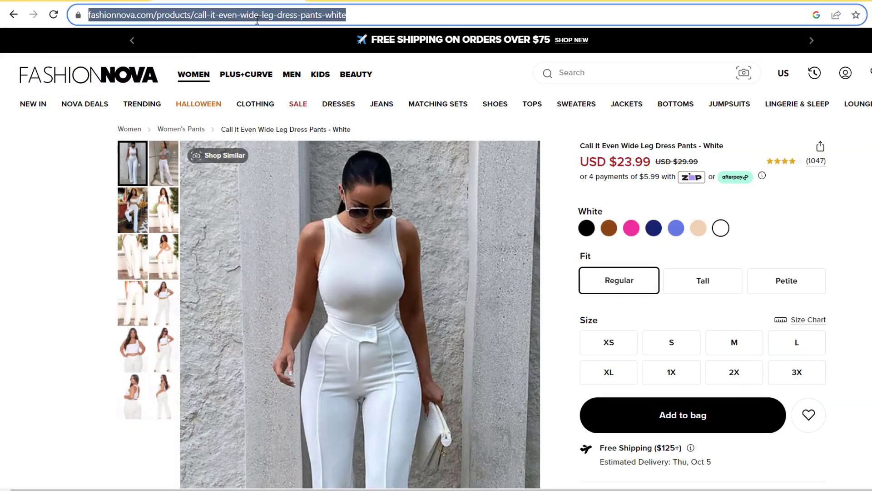
right_click(256, 20)
Step: Copy the product URL and paste it into the Smart Video Maker import field
left_click(293, 89)
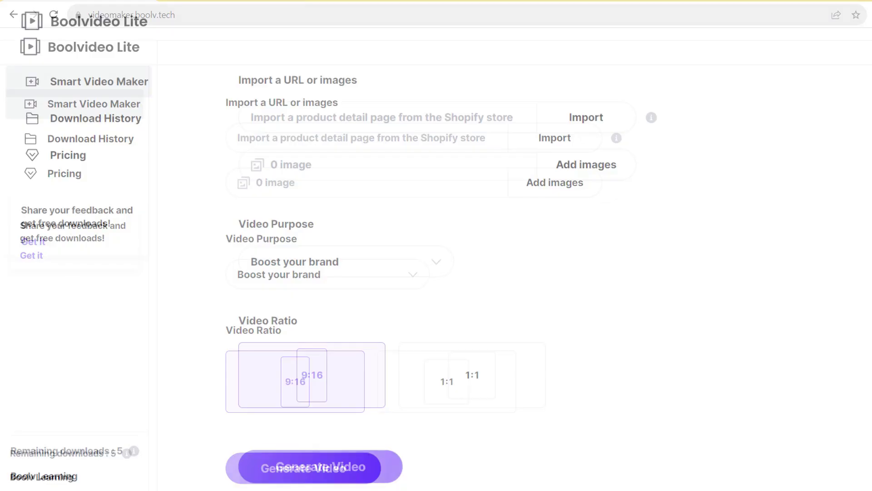
right_click(295, 117)
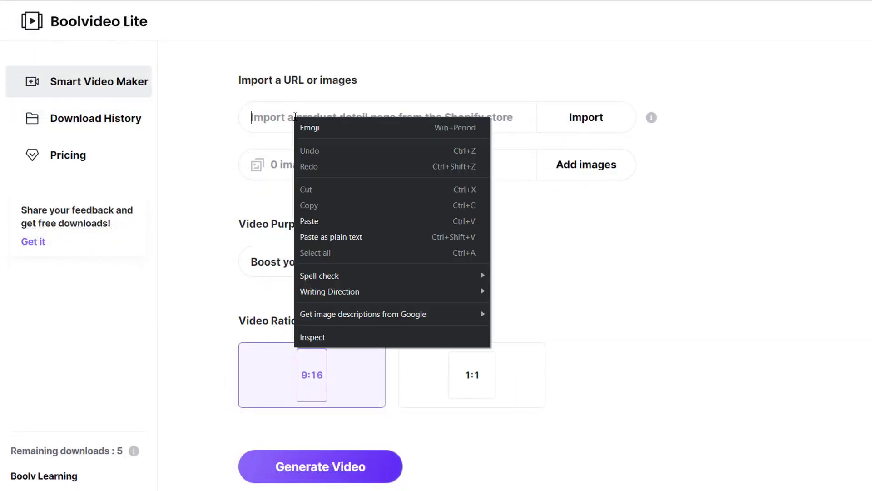
left_click(310, 221)
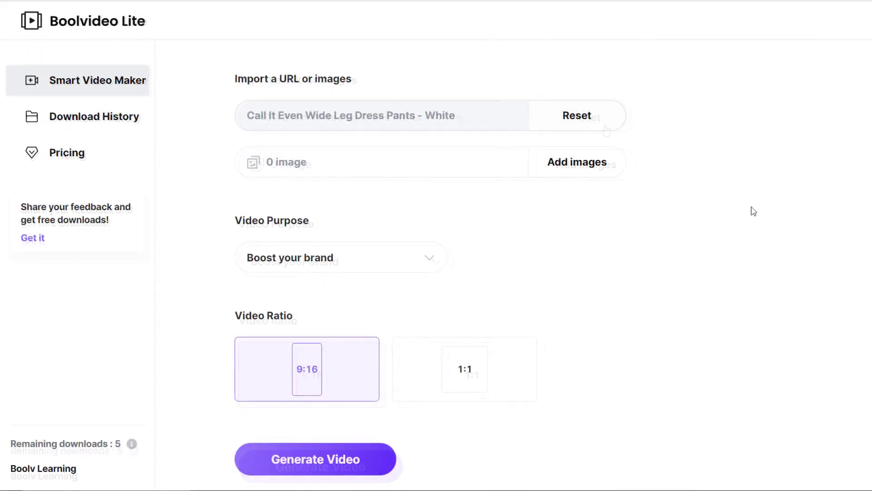
Step: Add all six navy slide product photos through Add images
left_click(571, 174)
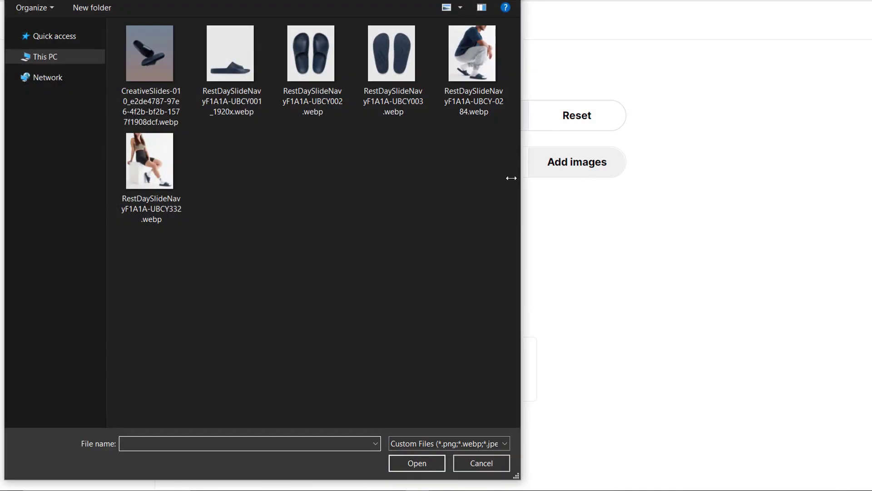
key("ctrl+a")
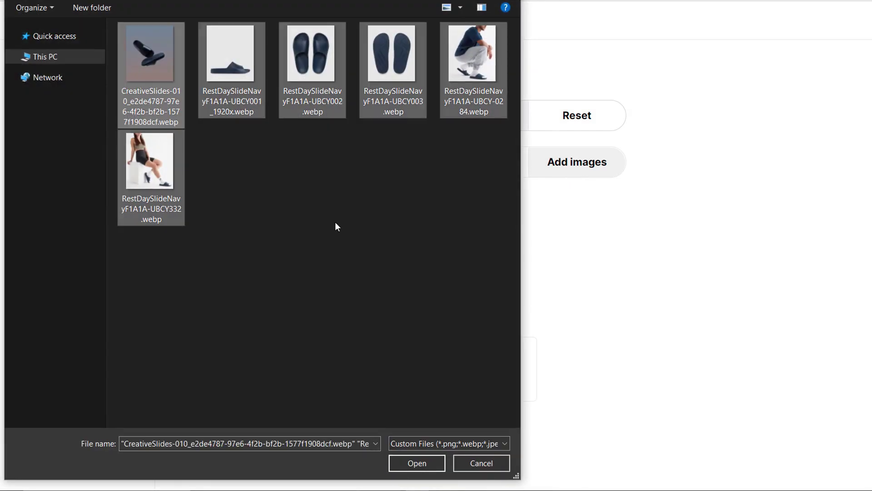
left_click(417, 463)
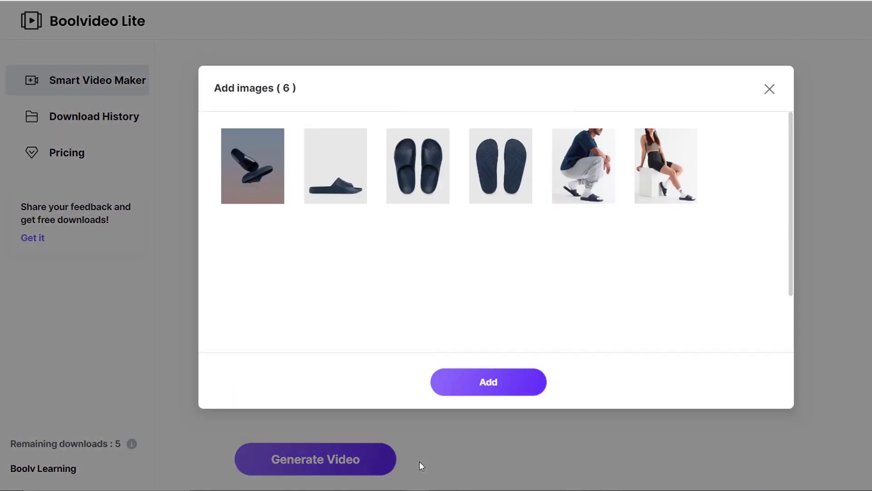
left_click(507, 384)
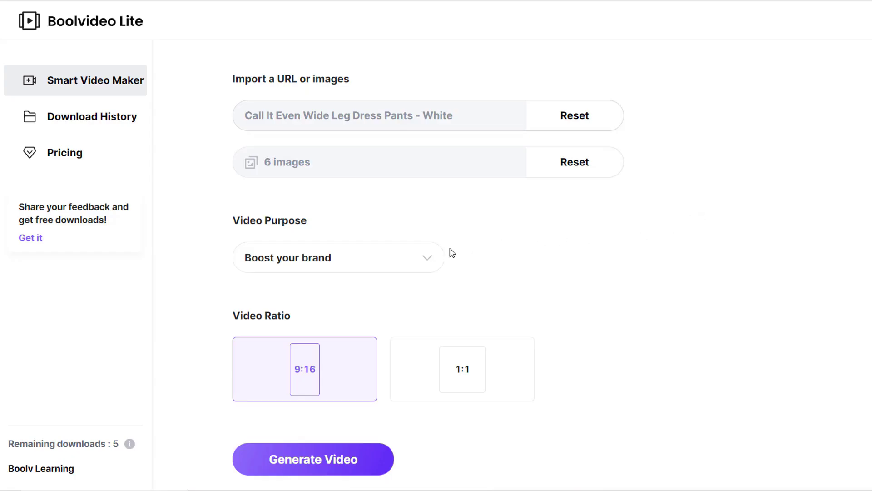
Step: Open the Video Purpose dropdown to see the available purposes
left_click(430, 257)
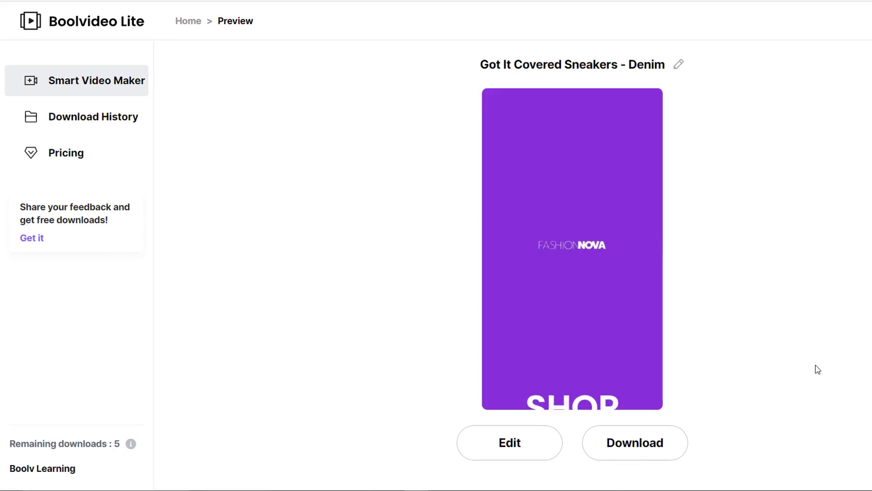
left_click(510, 443)
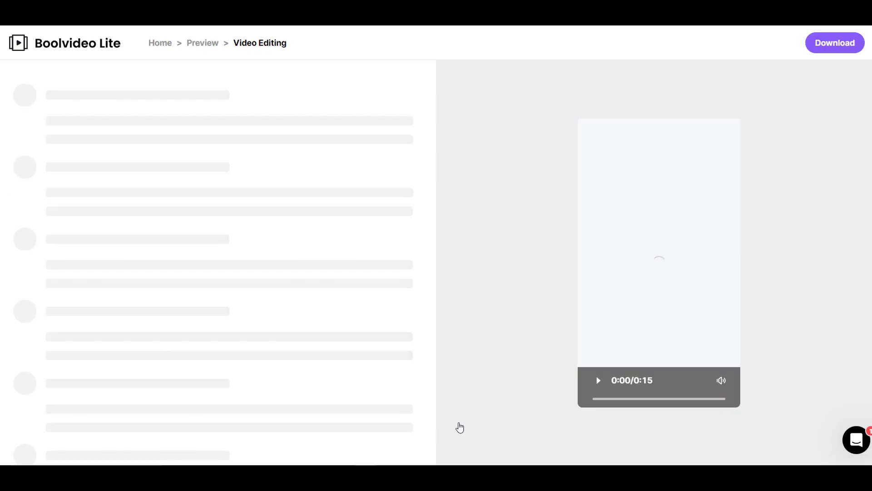
left_click(107, 111)
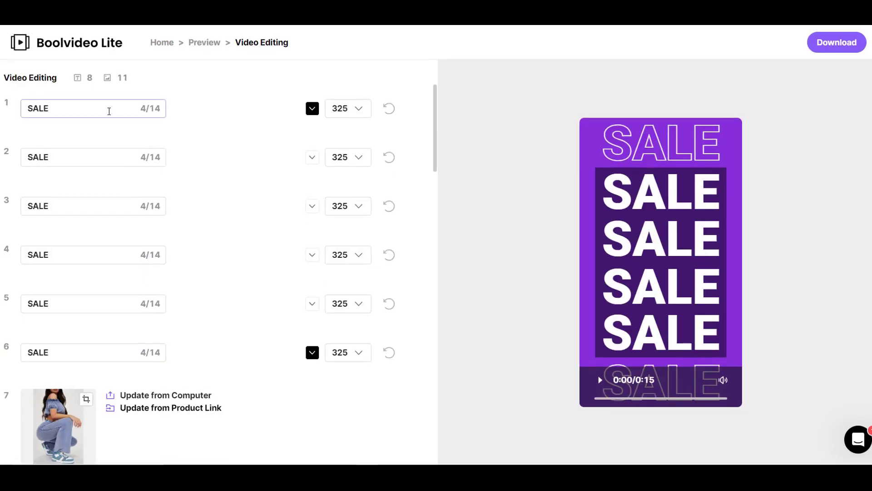
left_click(312, 109)
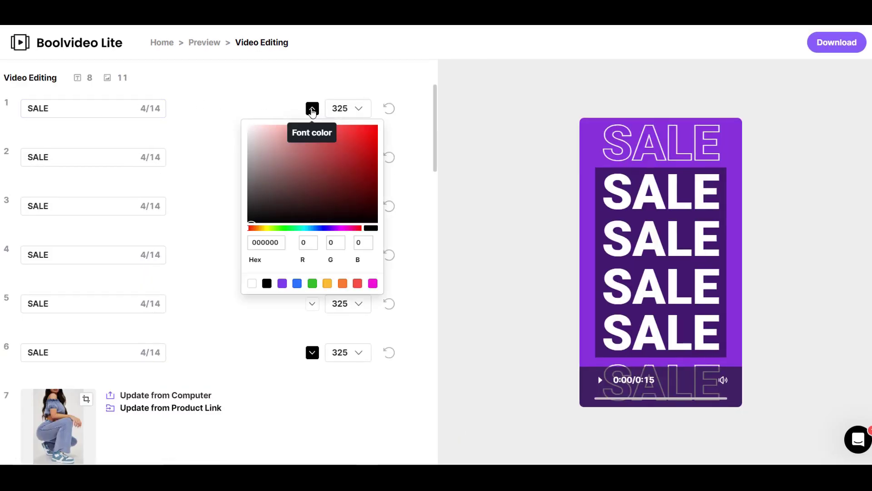
left_click(335, 109)
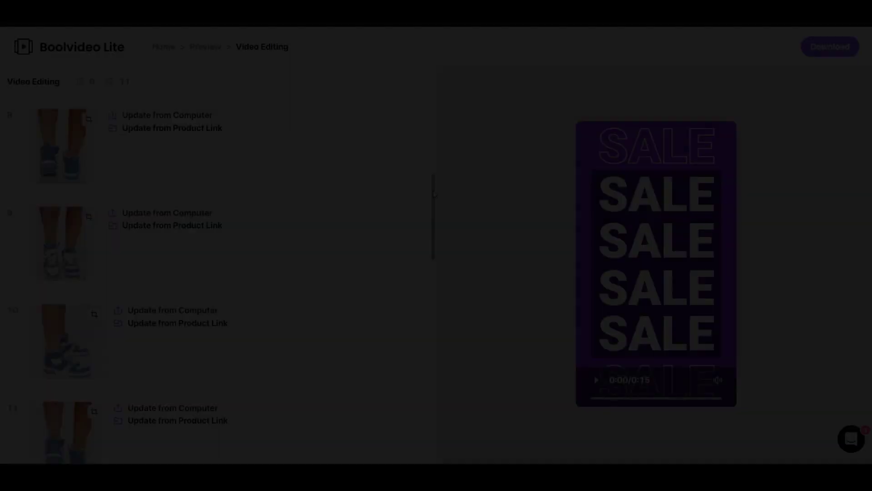
scroll(431, 282, "down", 5)
scroll(427, 327, "down", 5)
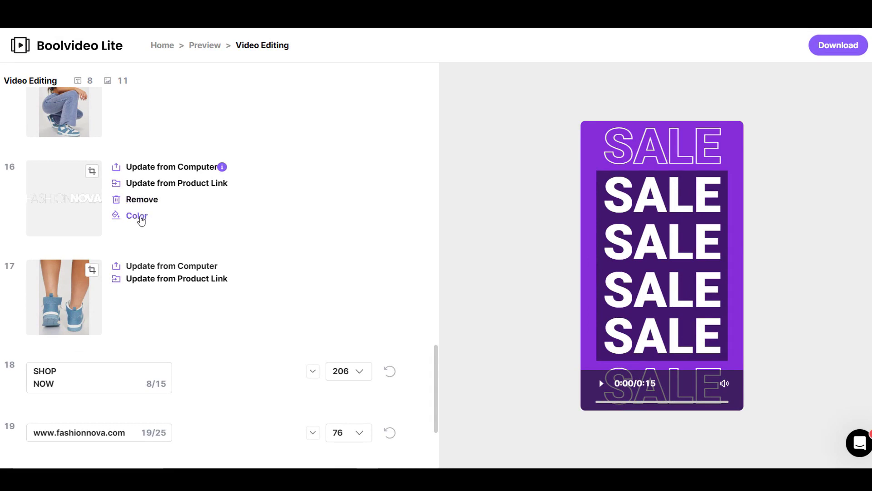
Step: Recolour the Fashion Nova logo red and play the edited video preview
left_click(140, 217)
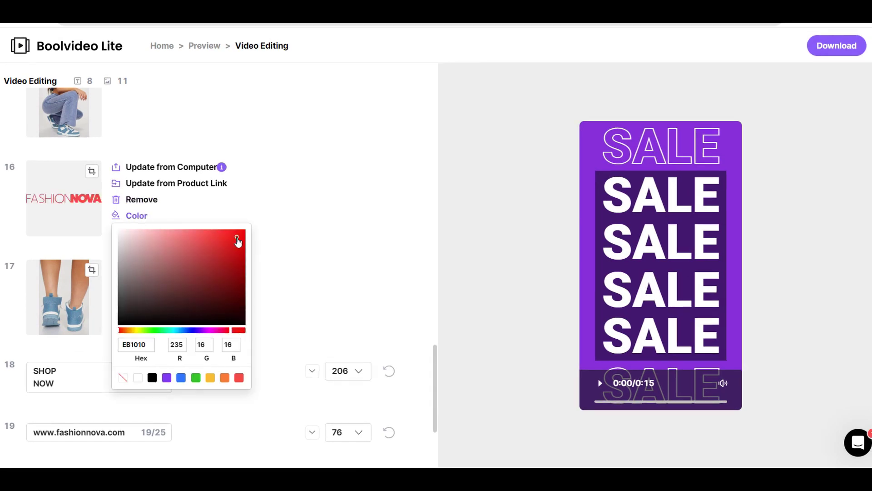
left_click(369, 308)
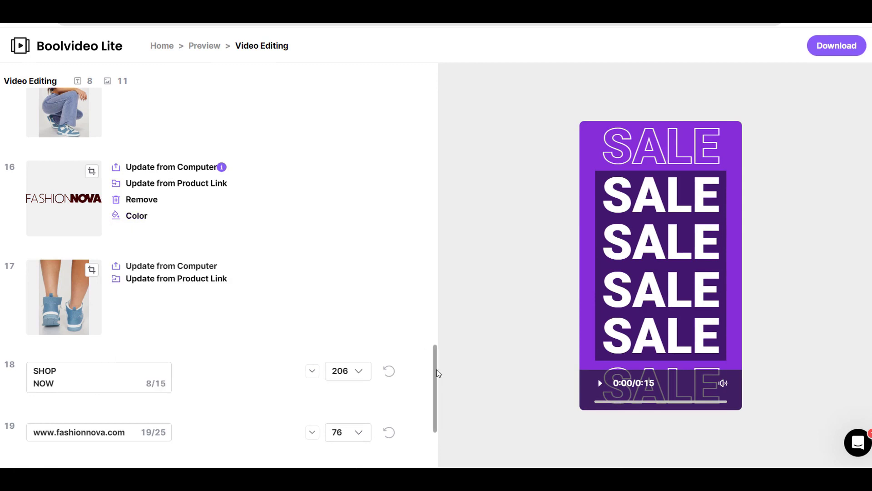
mouse_move(439, 373)
left_mouse_down()
mouse_move(432, 421)
mouse_move(424, 288)
mouse_move(435, 372)
left_mouse_up()
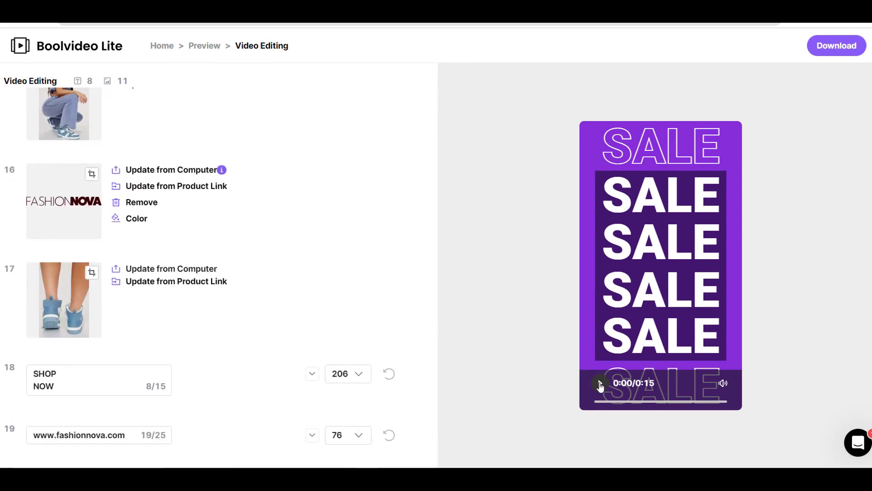
left_click(600, 384)
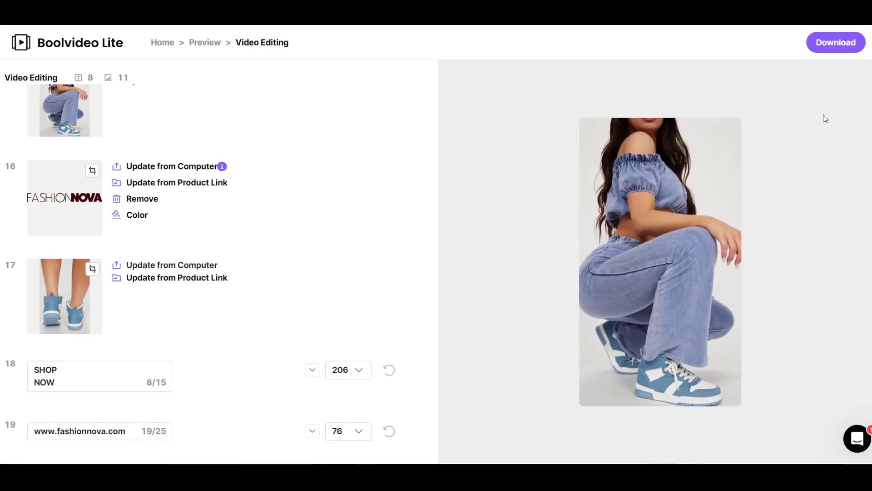
Step: Download the video at 1080p and open the All designs gallery
left_click(825, 45)
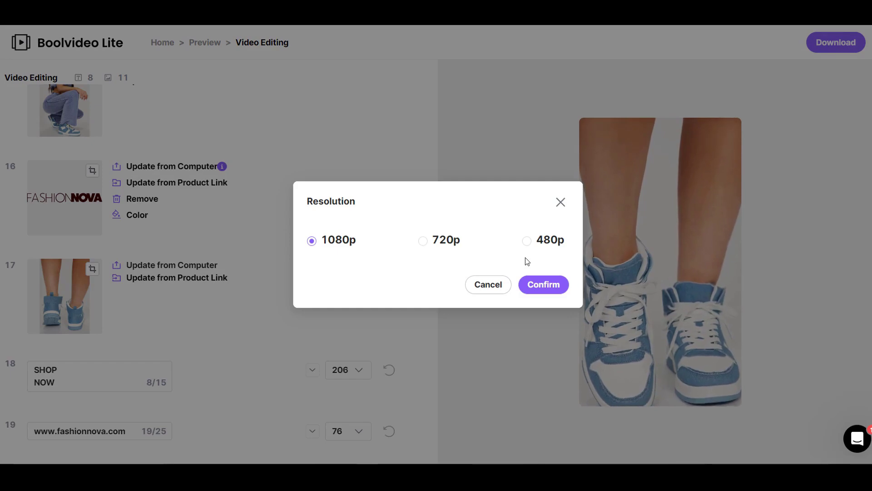
left_click(541, 287)
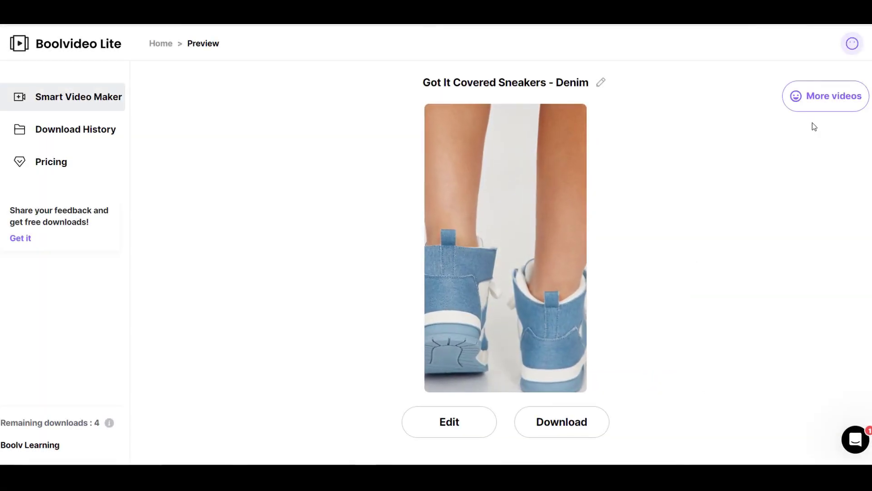
left_click(820, 102)
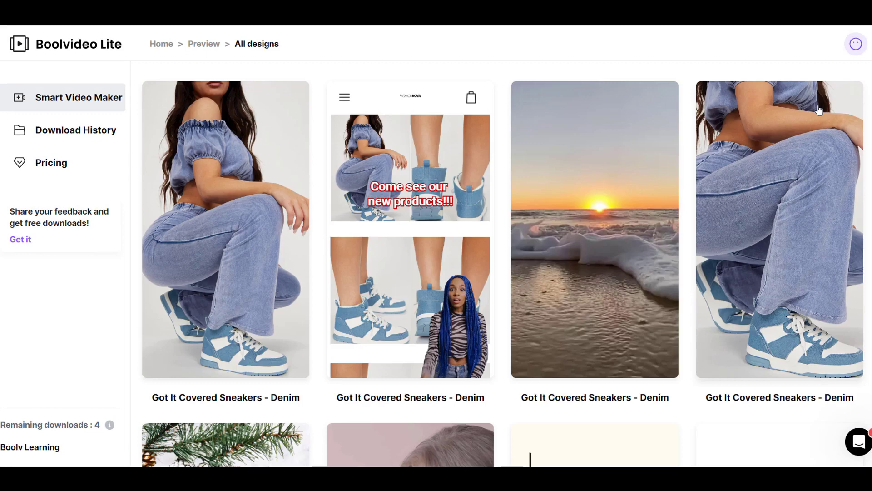
mouse_move(264, 200)
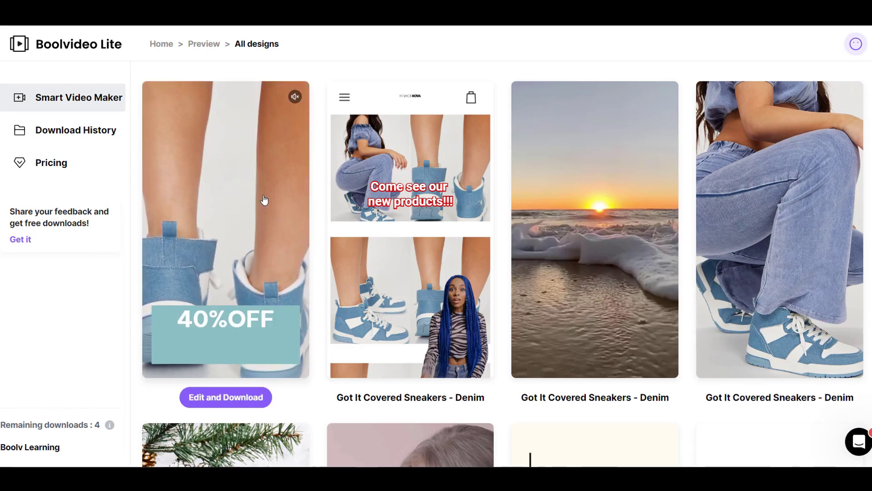
mouse_move(399, 222)
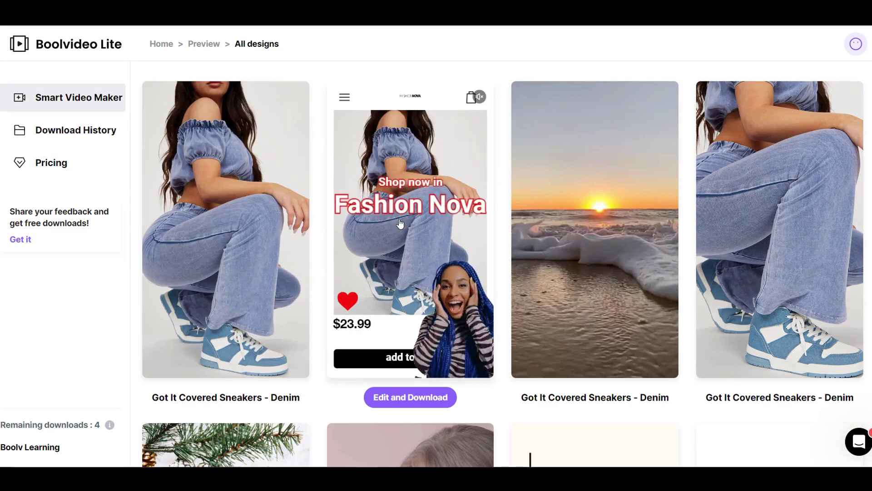
mouse_move(545, 227)
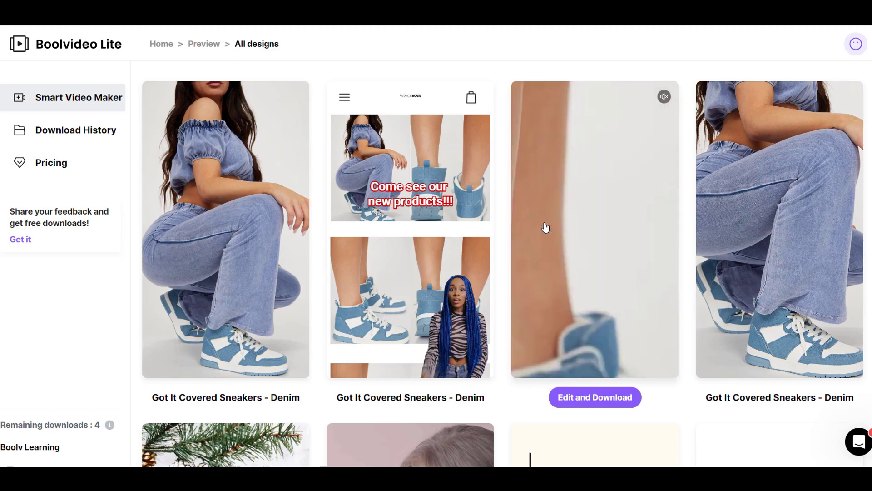
mouse_move(764, 309)
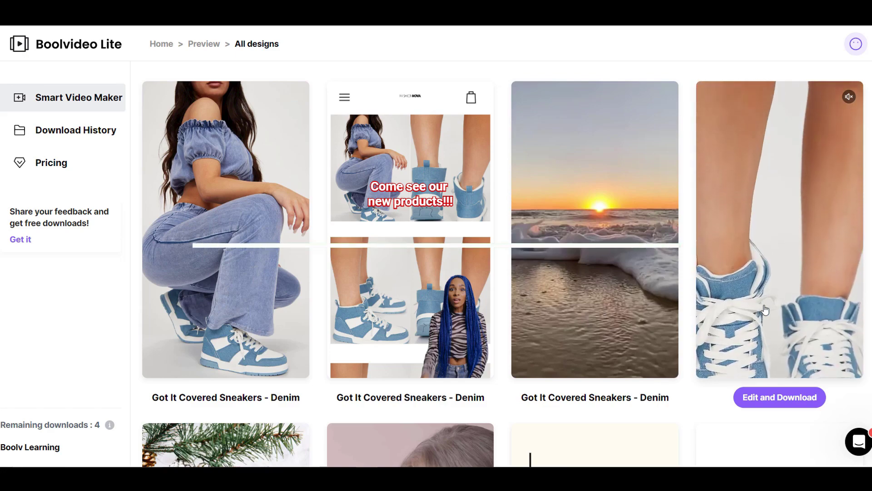
scroll(765, 309, "down", 4)
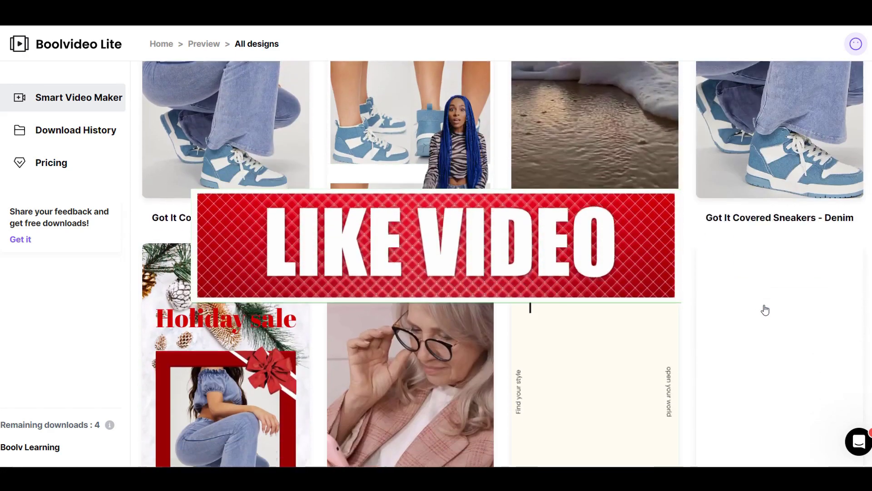
scroll(765, 309, "down", 3)
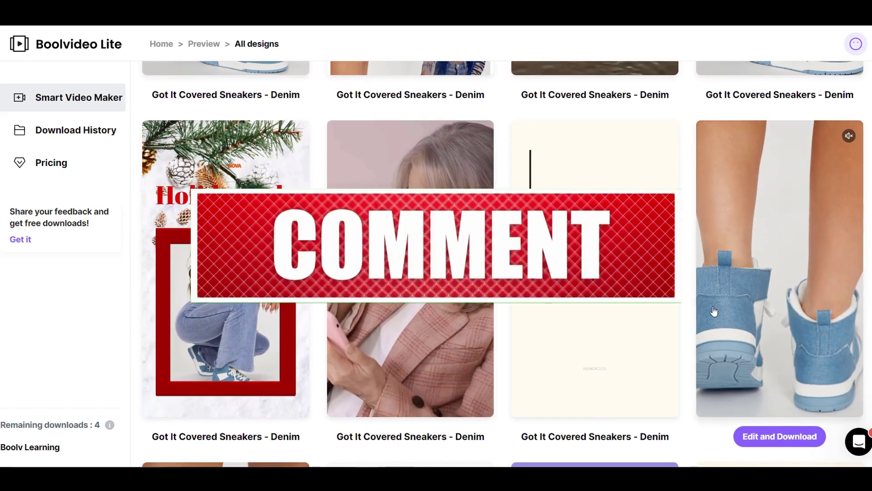
mouse_move(411, 307)
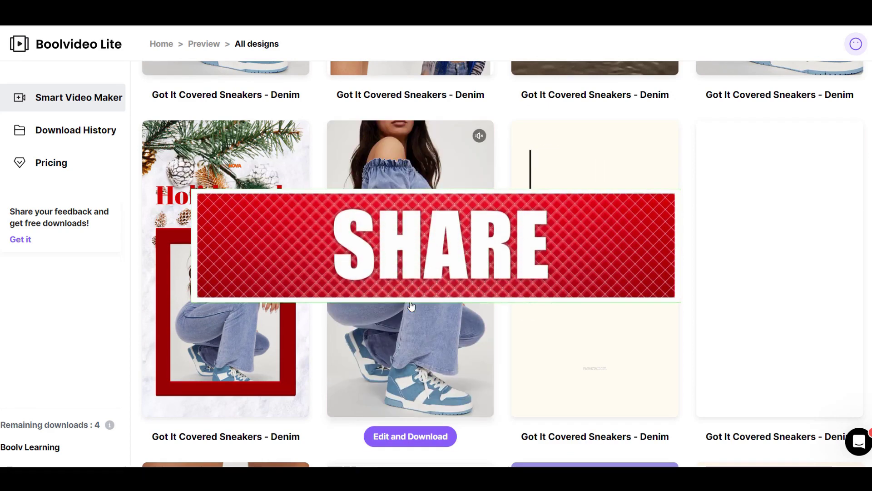